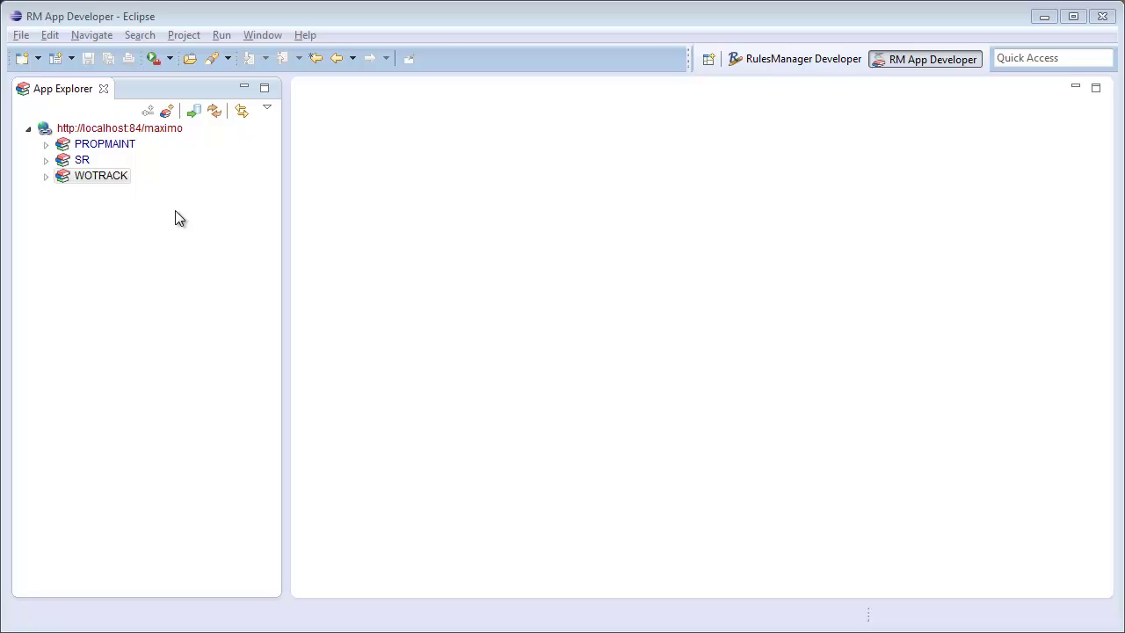
Open the WOTRACK application in Eclipse's built-in Internet Browser via Open With
left_click(106, 178)
right_click(106, 177)
mouse_move(220, 207)
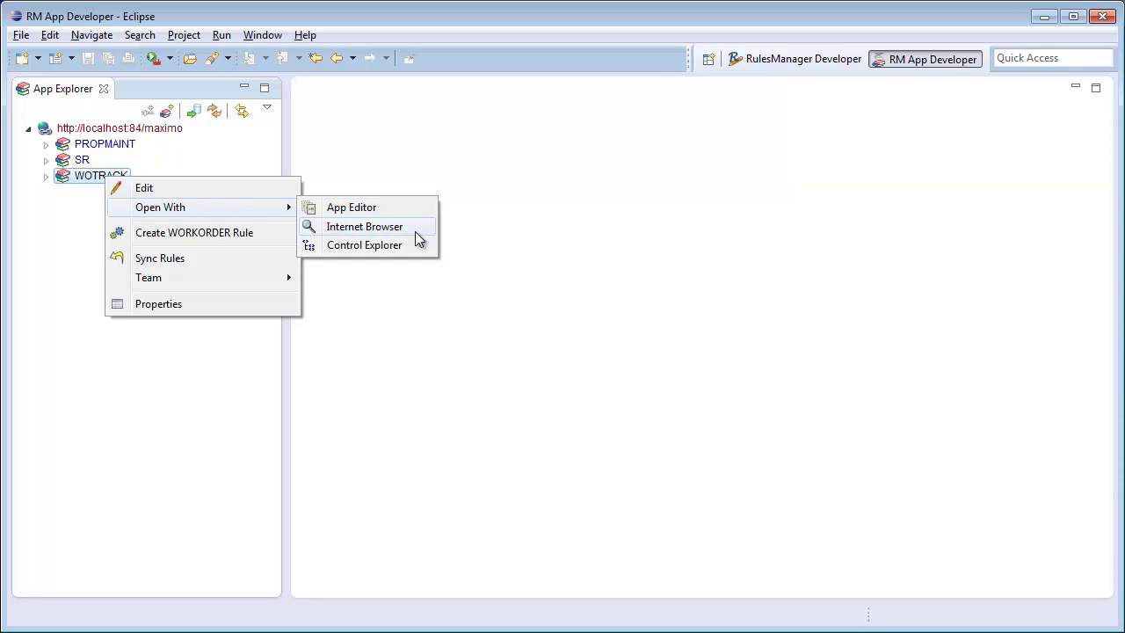
left_click(364, 227)
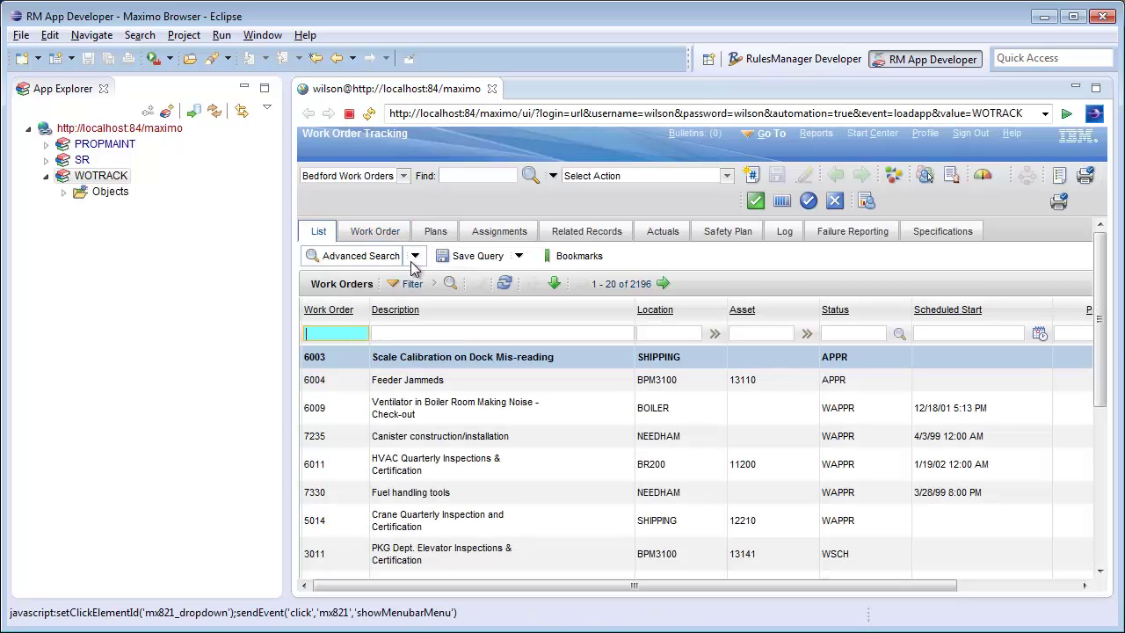
On work order 6003, confirm the Asset lookup offers A7801 outside SHIPPING, then cancel
left_click(316, 357)
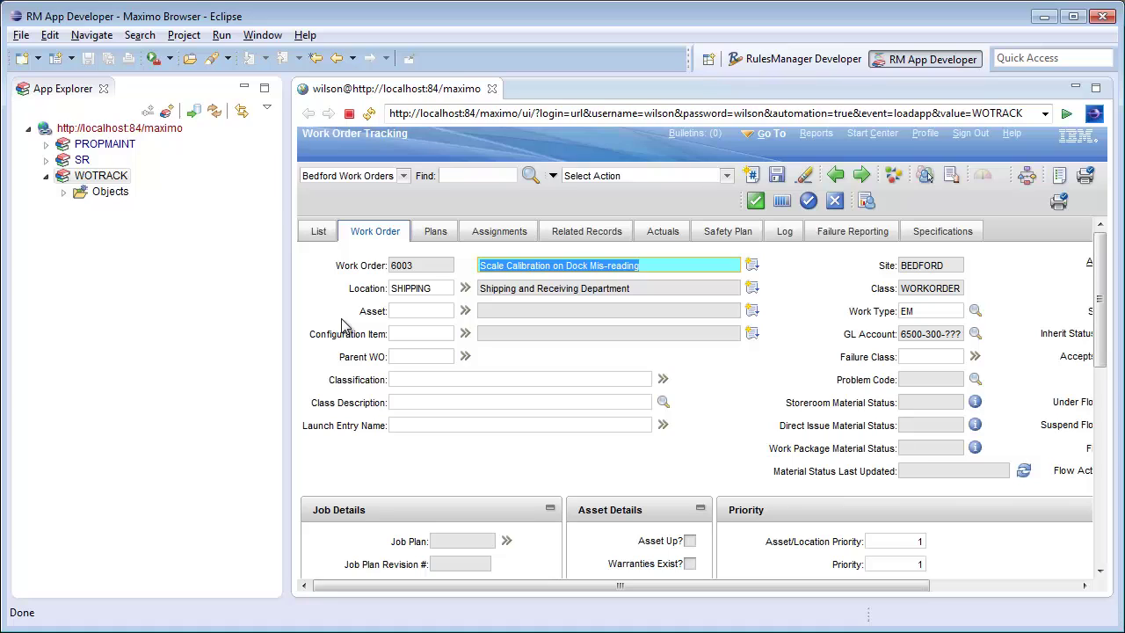
left_click(464, 311)
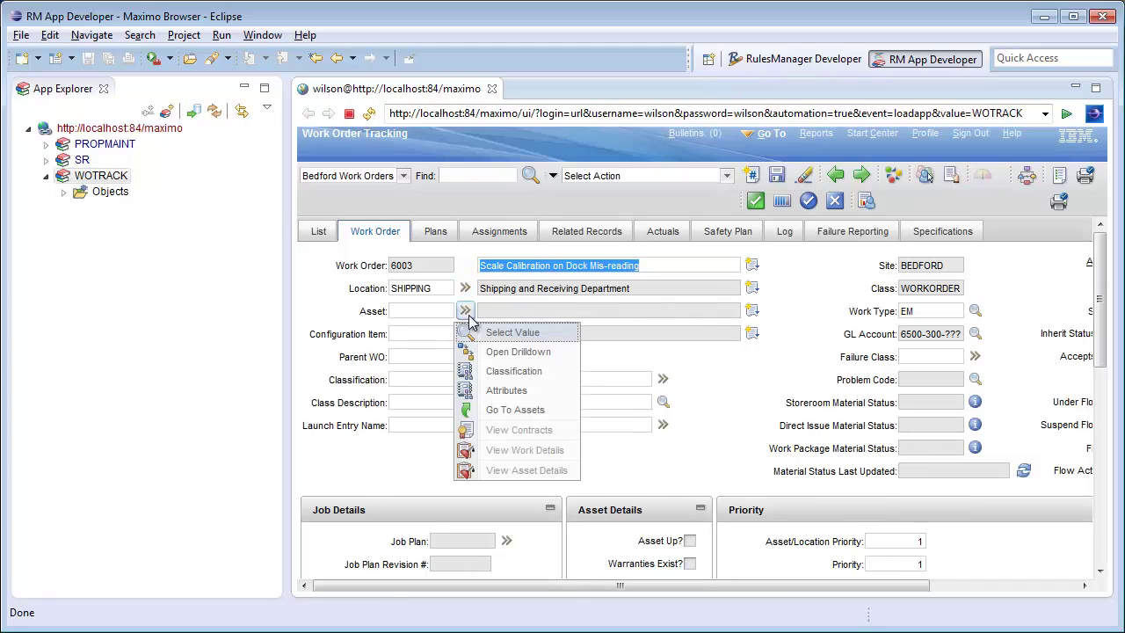
left_click(543, 332)
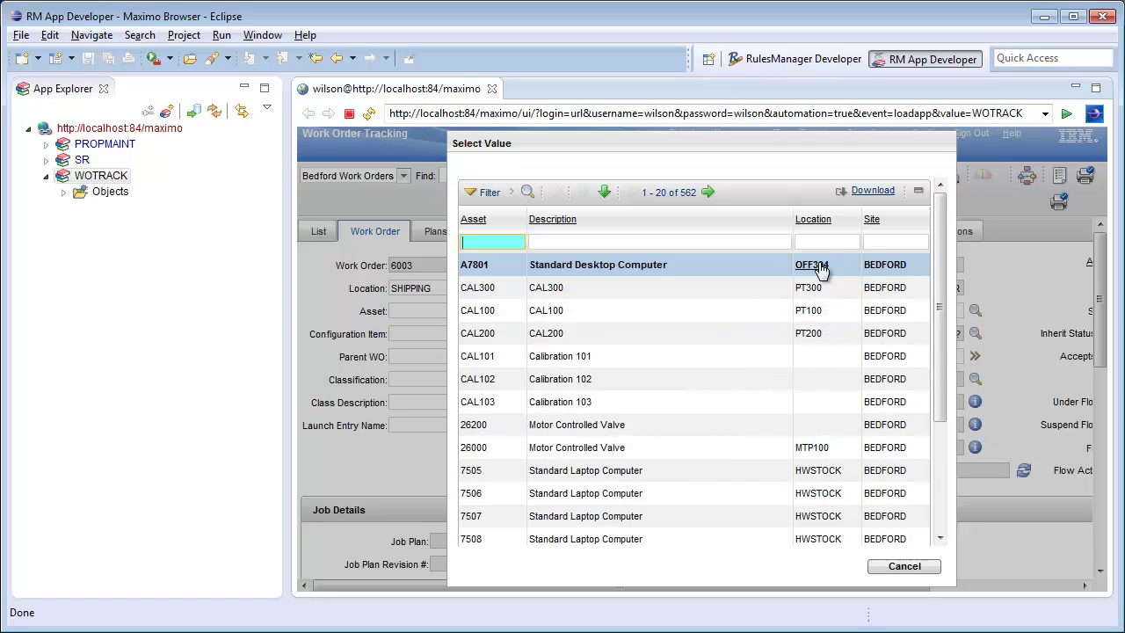
left_click(459, 266)
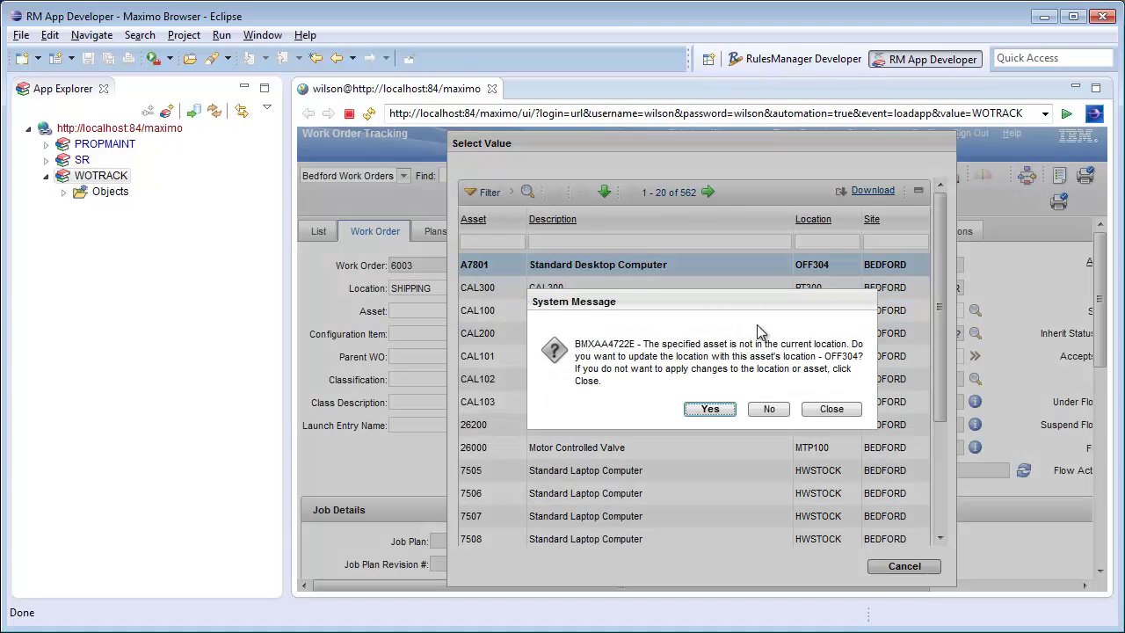
left_click(830, 411)
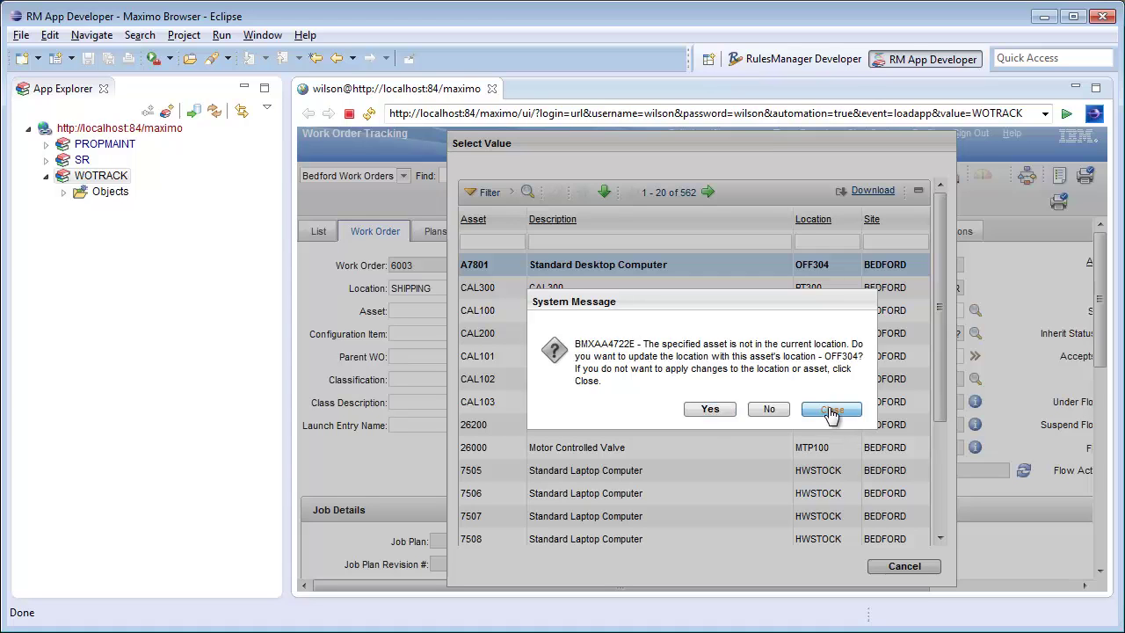
left_click(919, 570)
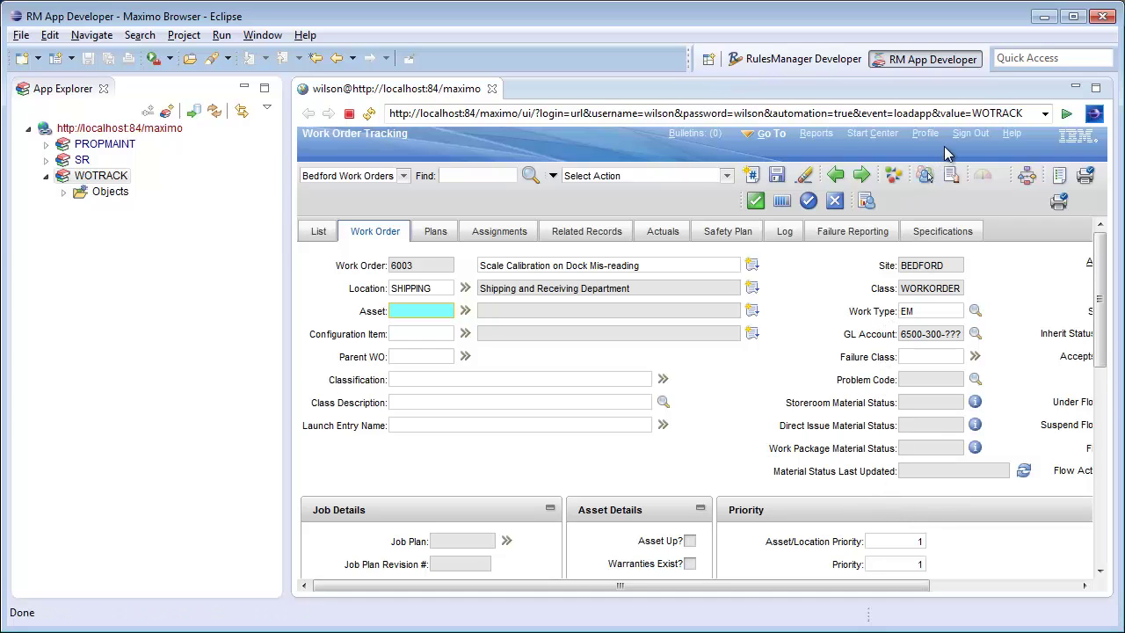
Sign out of Maximo without saving the work order and close the browser view
left_click(968, 134)
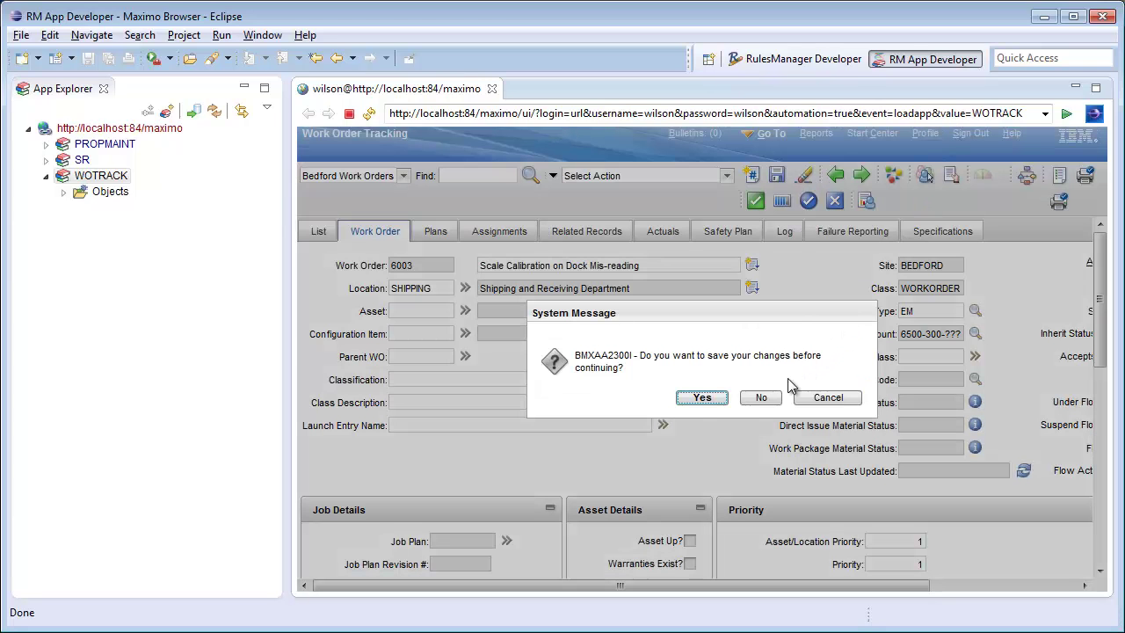
left_click(768, 401)
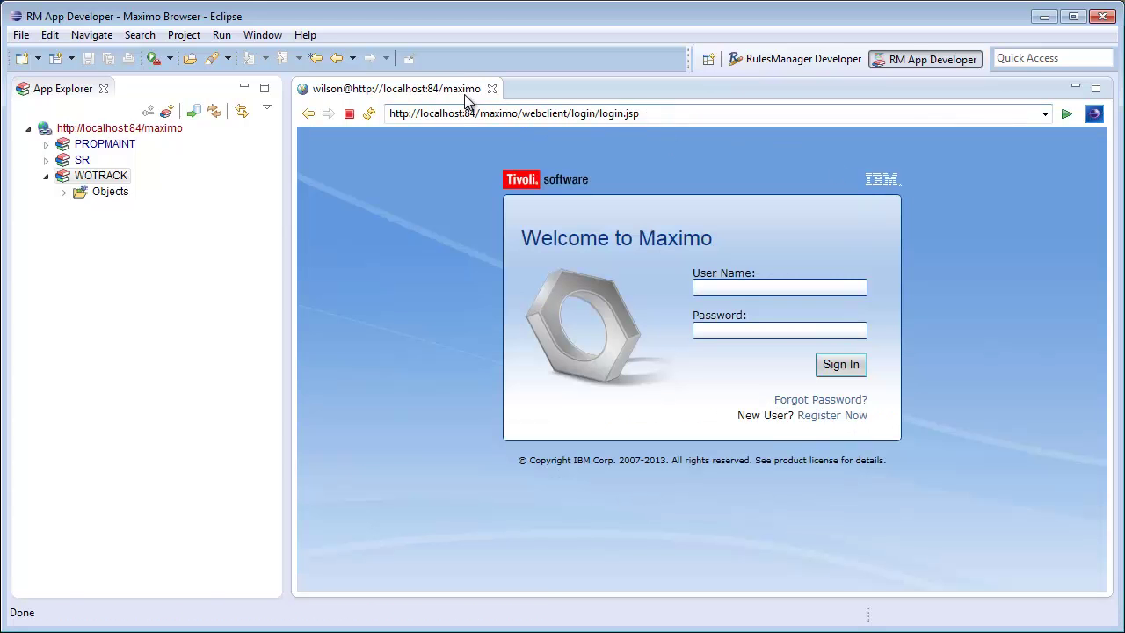
left_click(492, 89)
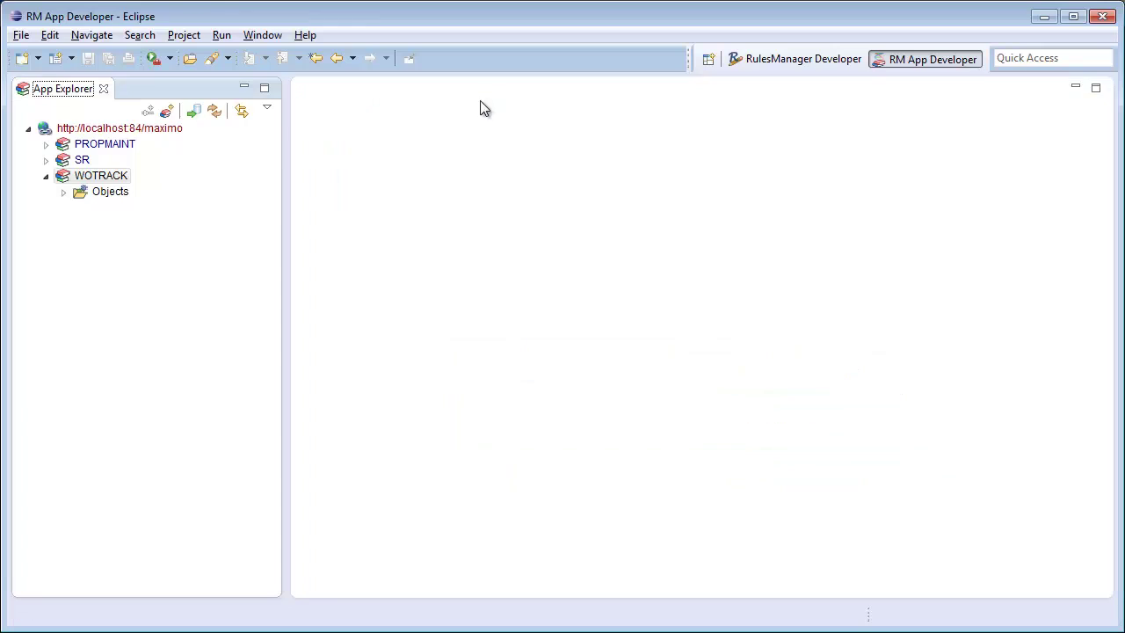
Add a Lookup > Filter rule to the Asset field on WOTRACK's Work Order tab
right_click(109, 177)
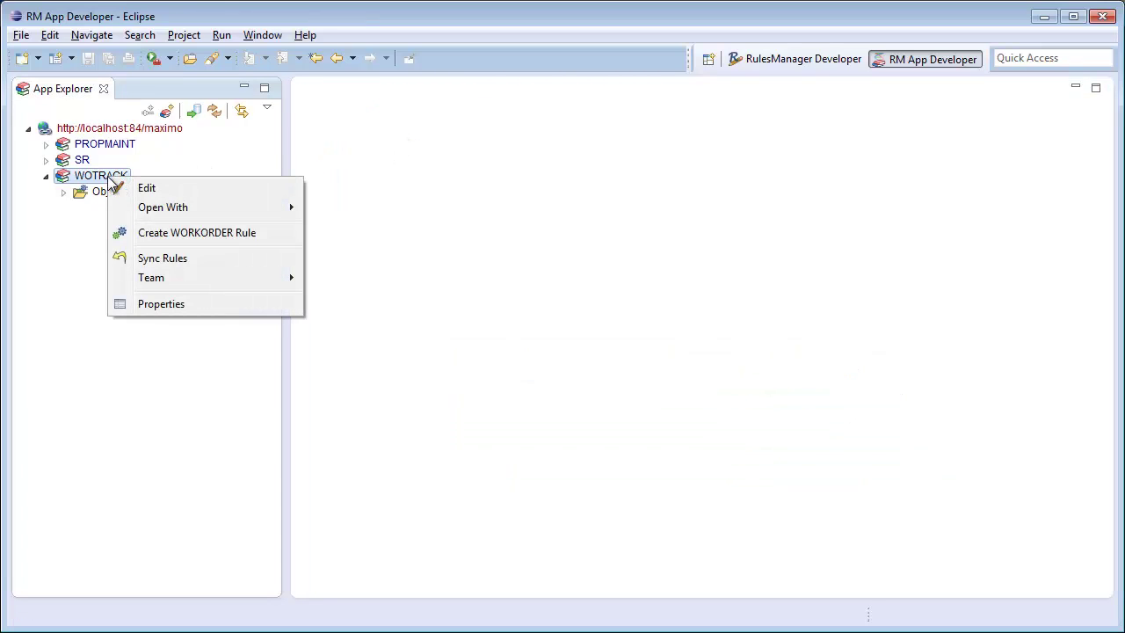
left_click(198, 189)
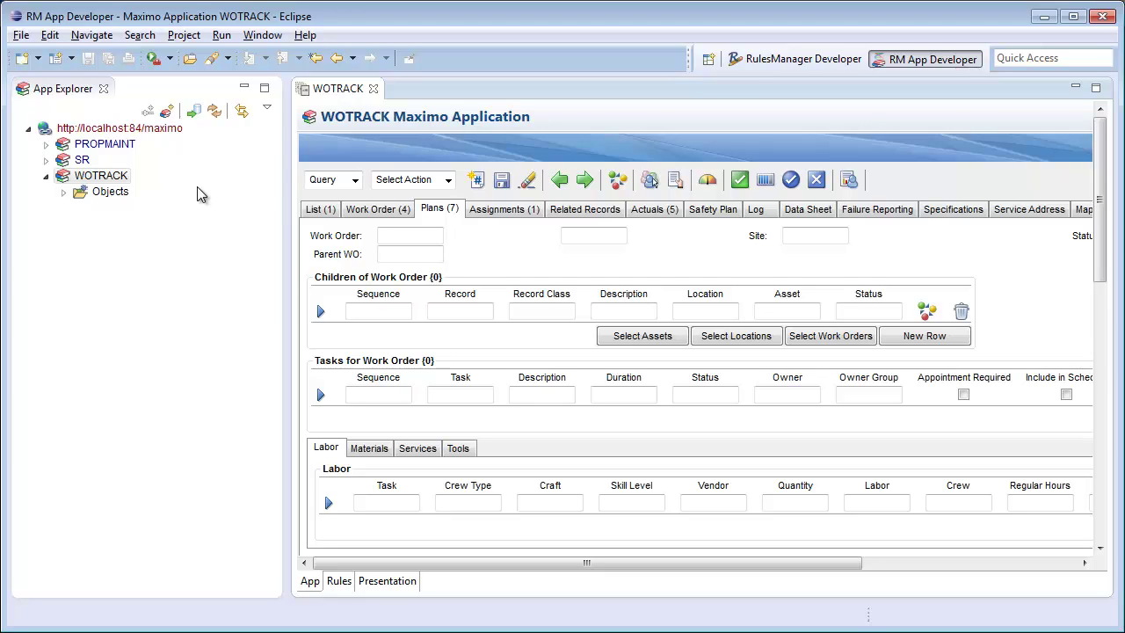
left_click(380, 209)
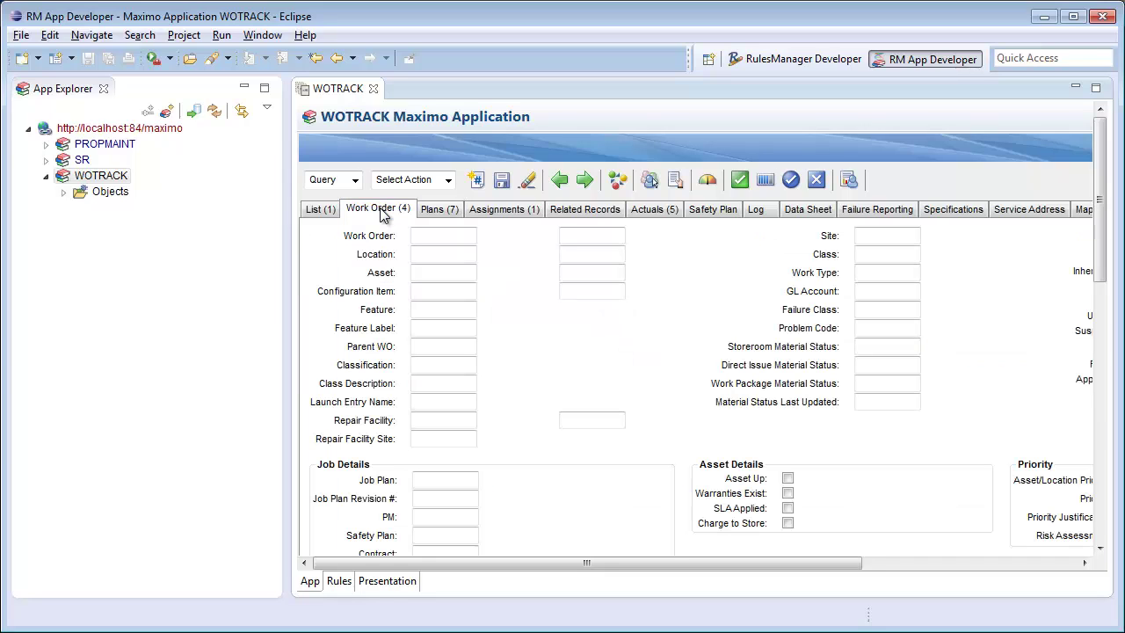
right_click(466, 276)
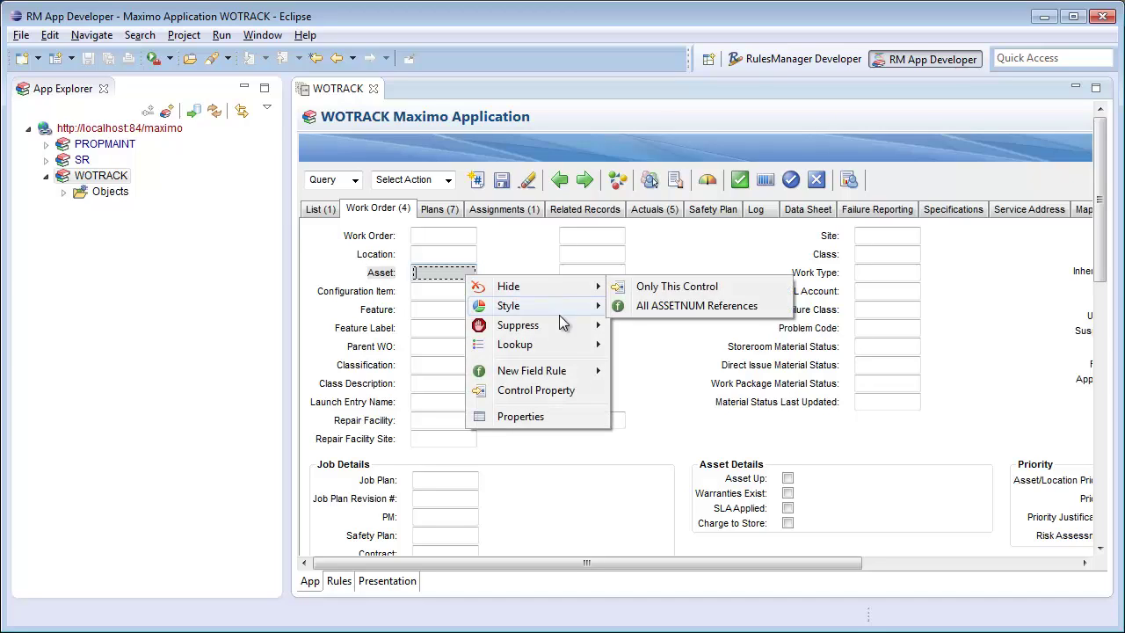
mouse_move(558, 348)
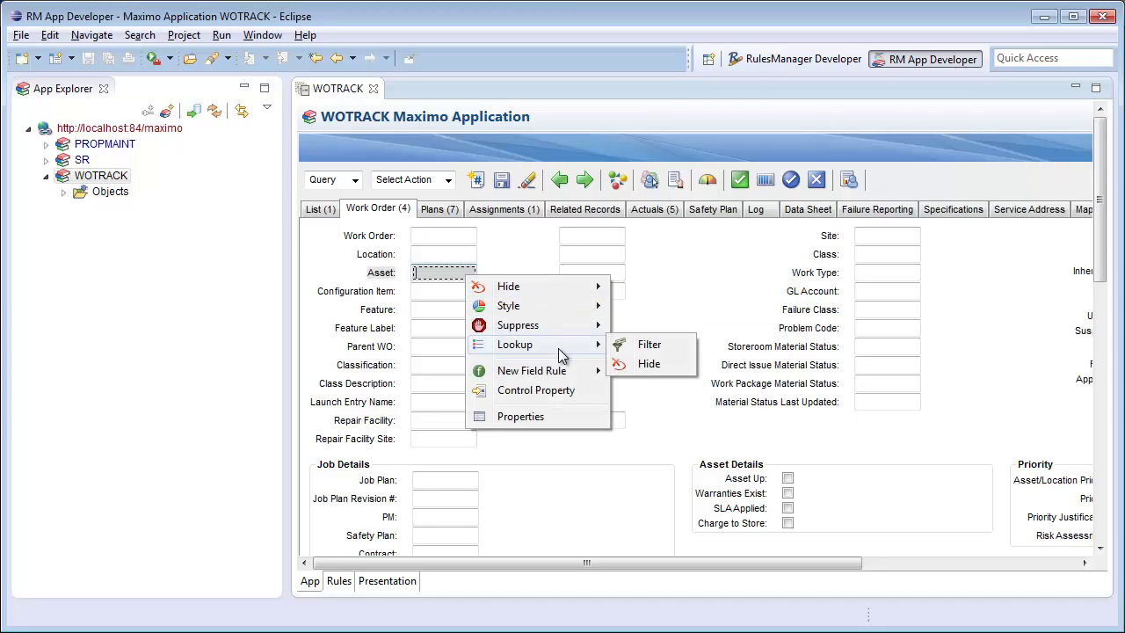
left_click(681, 353)
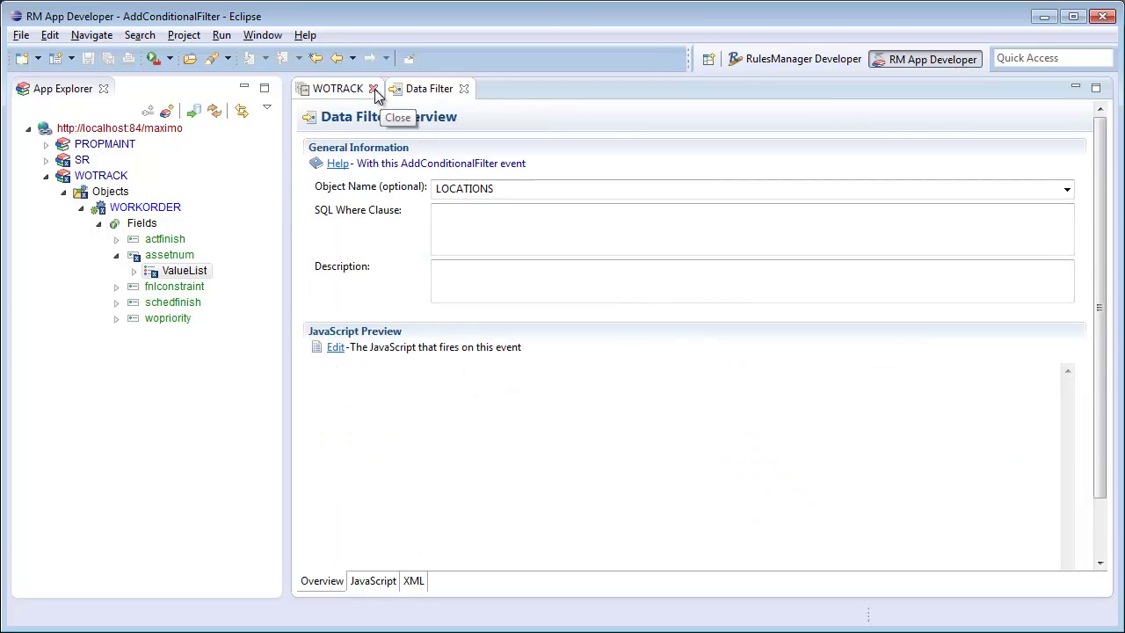
Close the WOTRACK editor and set the Data Filter's object to ASSET
left_click(374, 89)
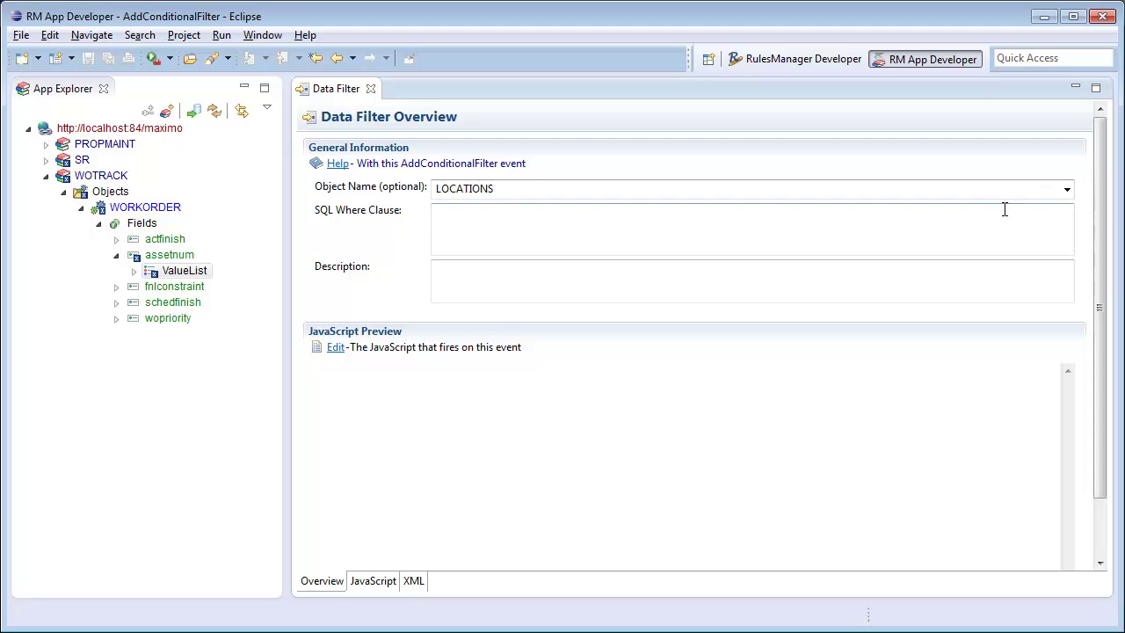
left_click(1066, 189)
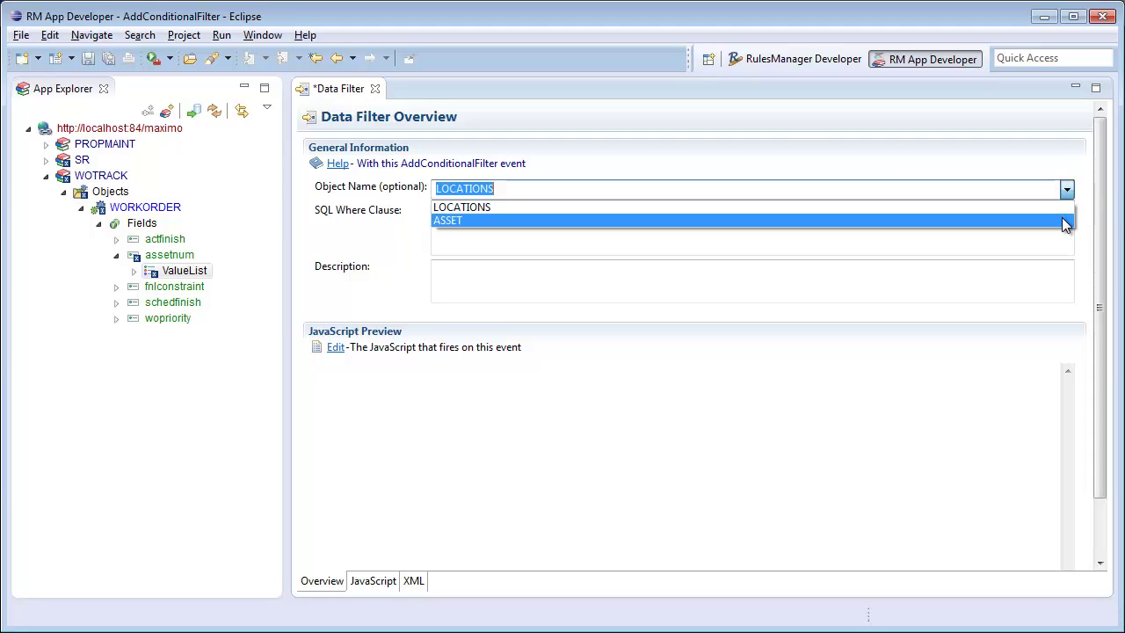
left_click(1062, 220)
Write the where clause '[%LOCATION%]' = location from a rule variable and save the filter
left_click(781, 232)
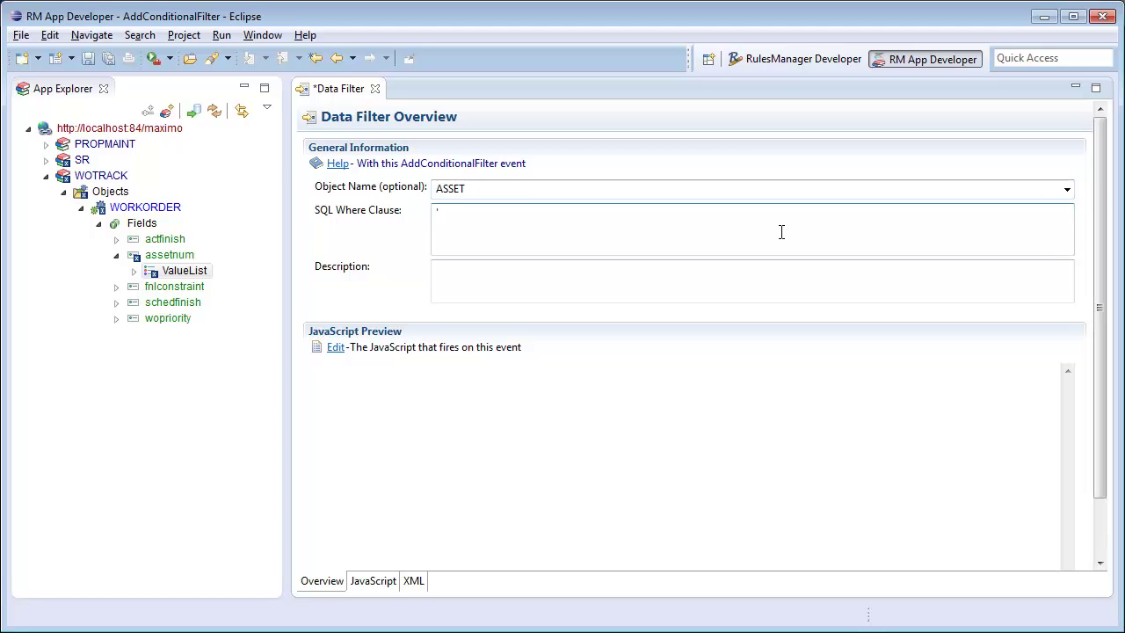
key("ctrl+space")
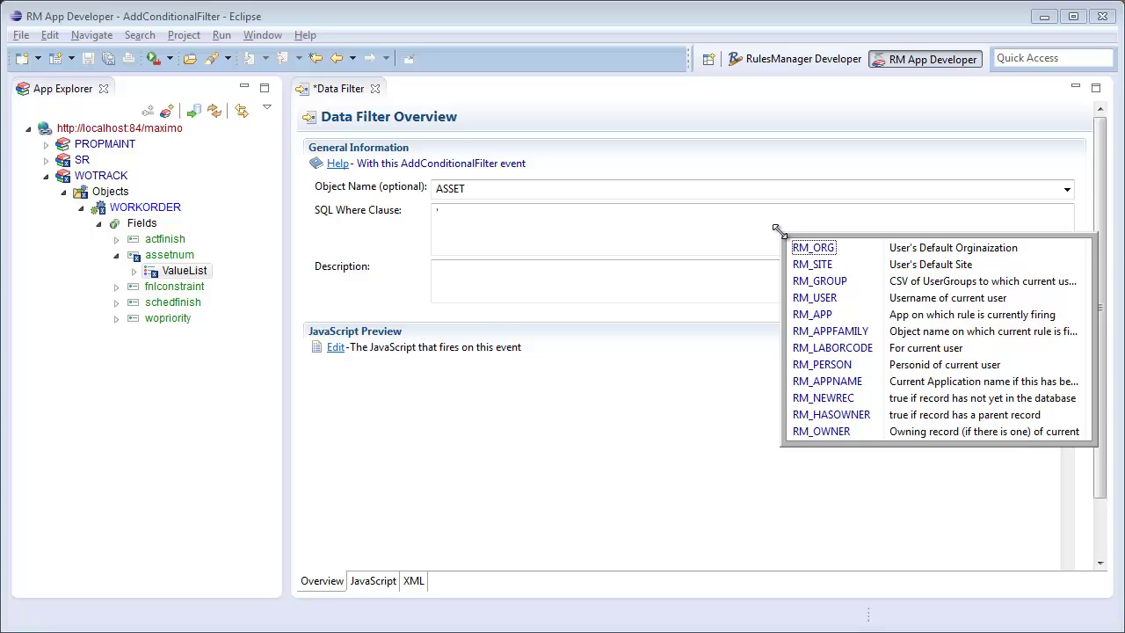
double_click(813, 248)
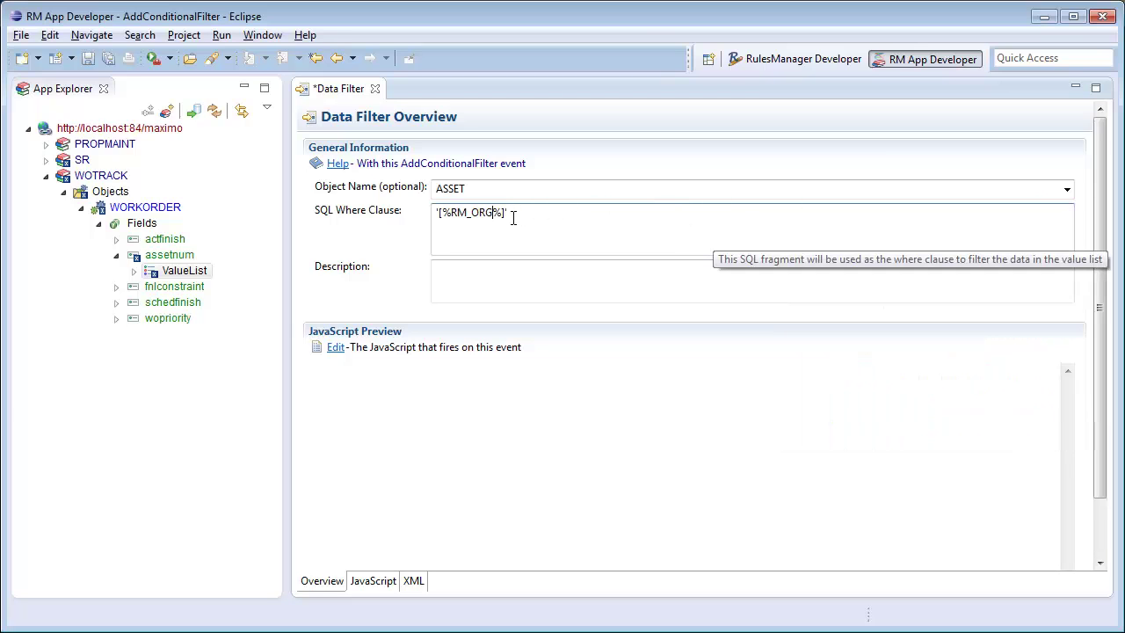
key("Right")
key("shift+ctrl+Left")
key("shift+Right")
key("shift+Right")
type("LOCATI")
key("BackSpace")
key("BackSpace")
key("BackSpace")
key("BackSpace")
key("BackSpace")
type("OCATION%]' ")
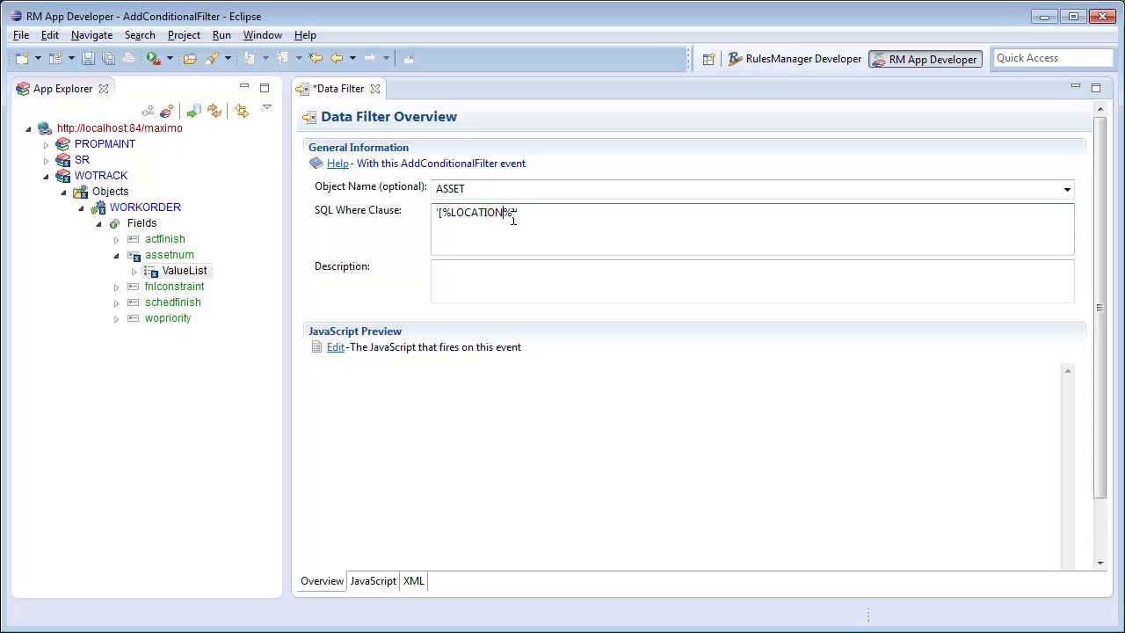
type("= location")
key("ctrl+s")
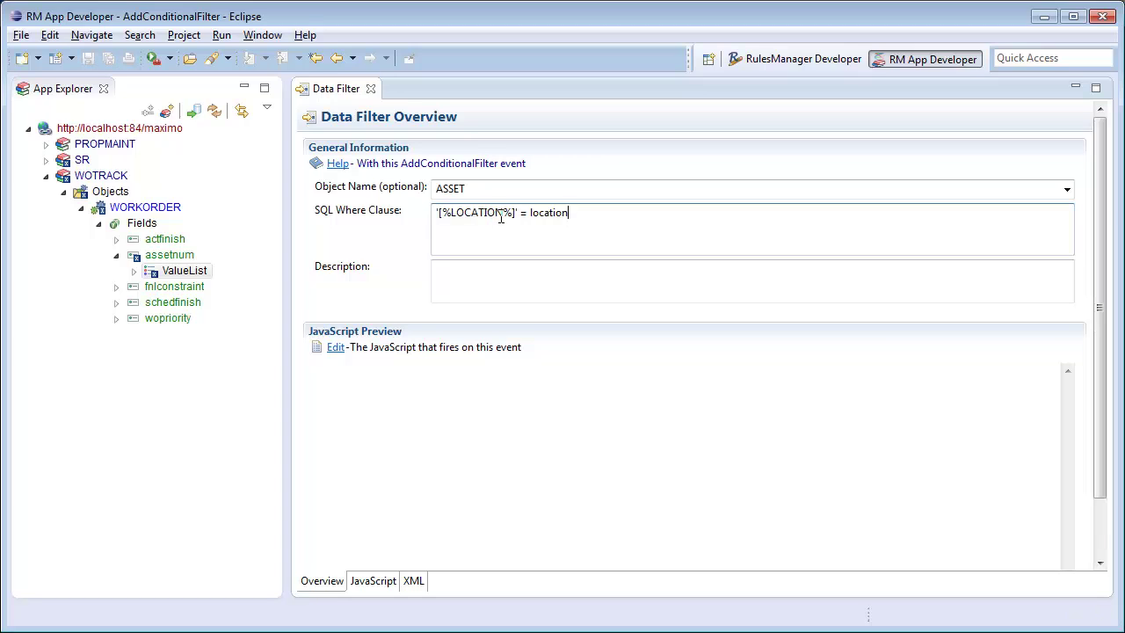
left_click(334, 348)
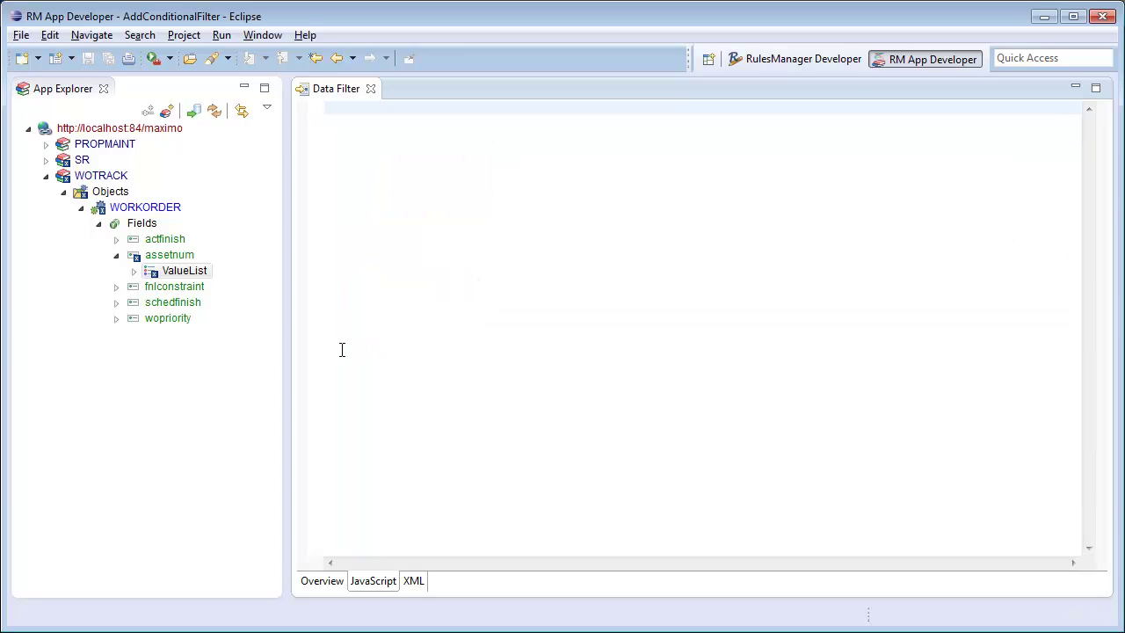
Add the comment '// when location is not empty' and insert WORKORDER below it
type("// when")
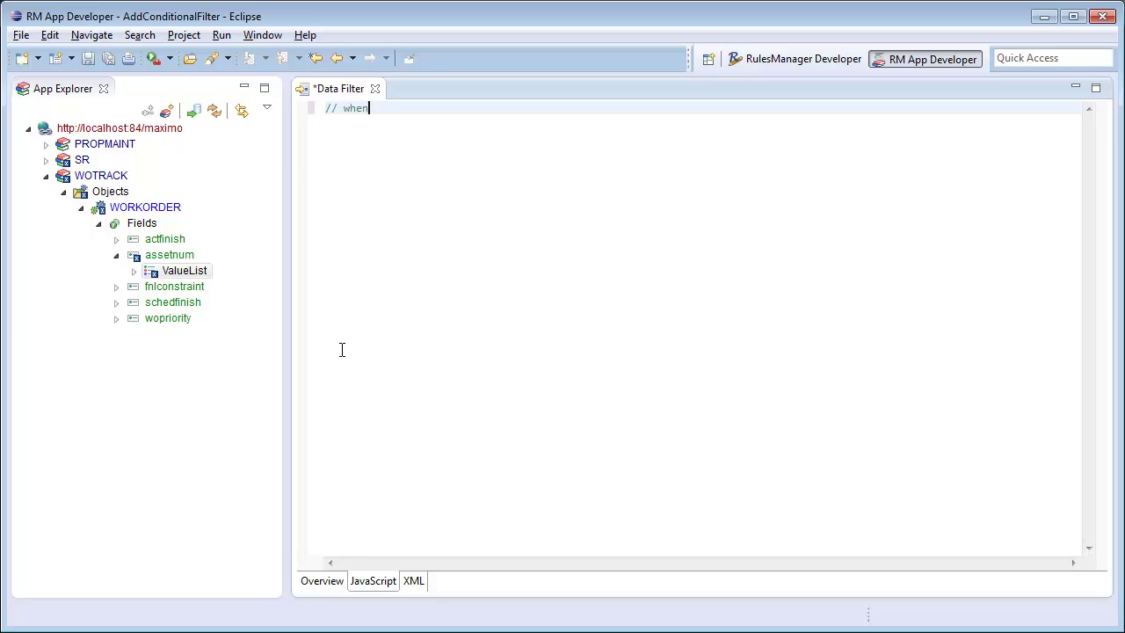
type(" location is not empty")
key("Return")
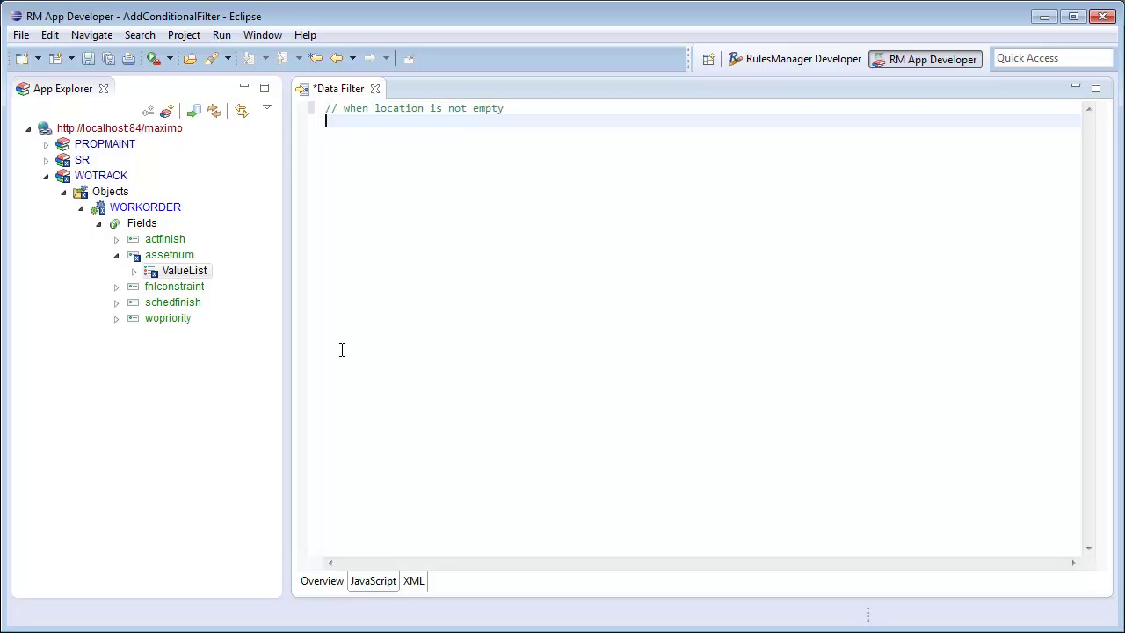
key("ctrl+space")
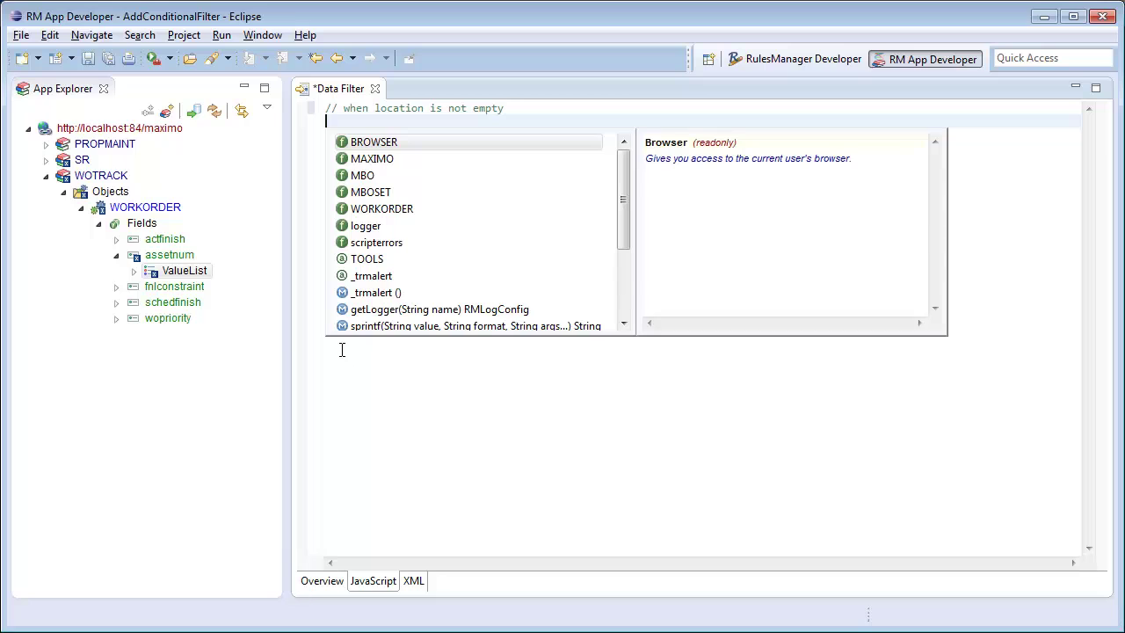
left_click(426, 212)
double_click(426, 212)
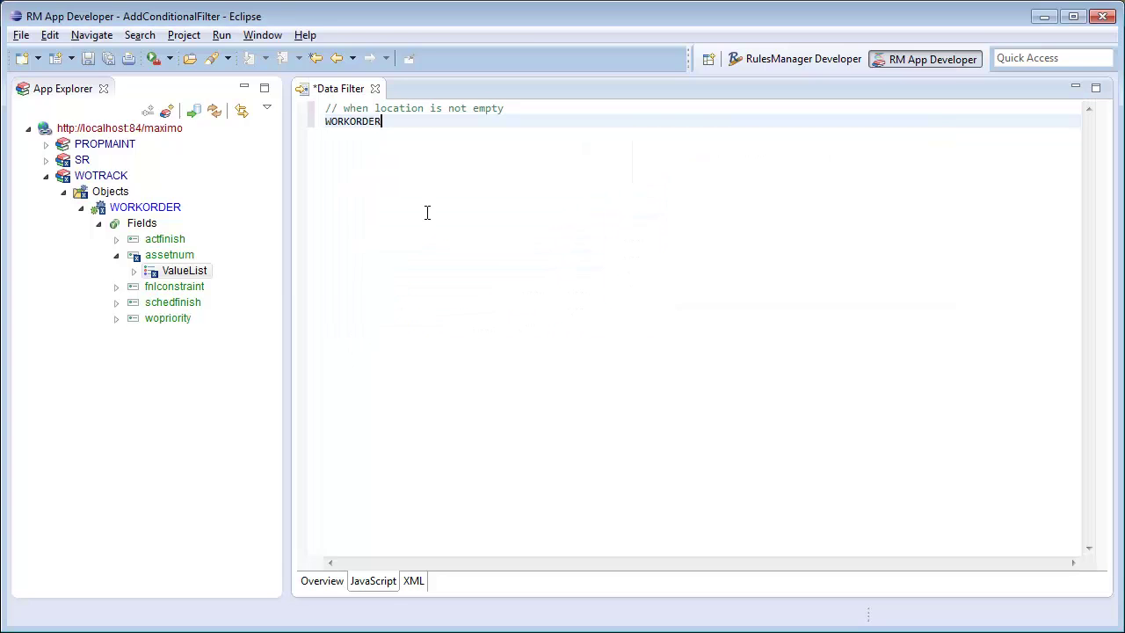
Complete the condition as '!WORKORDER.location.isnull' and save the script
type(".")
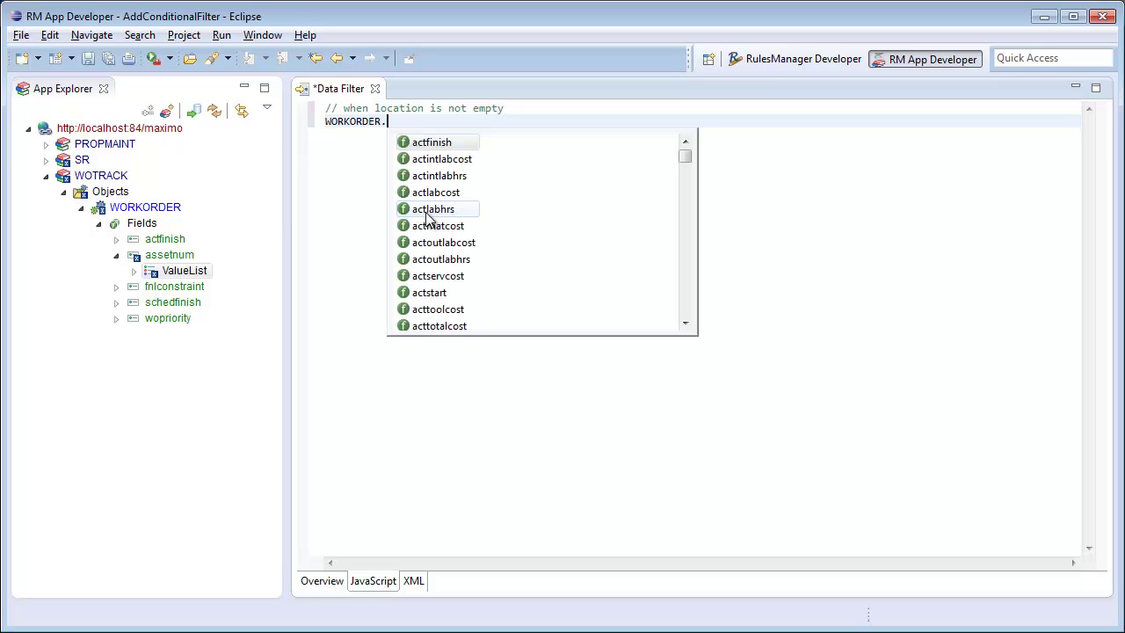
type("lo")
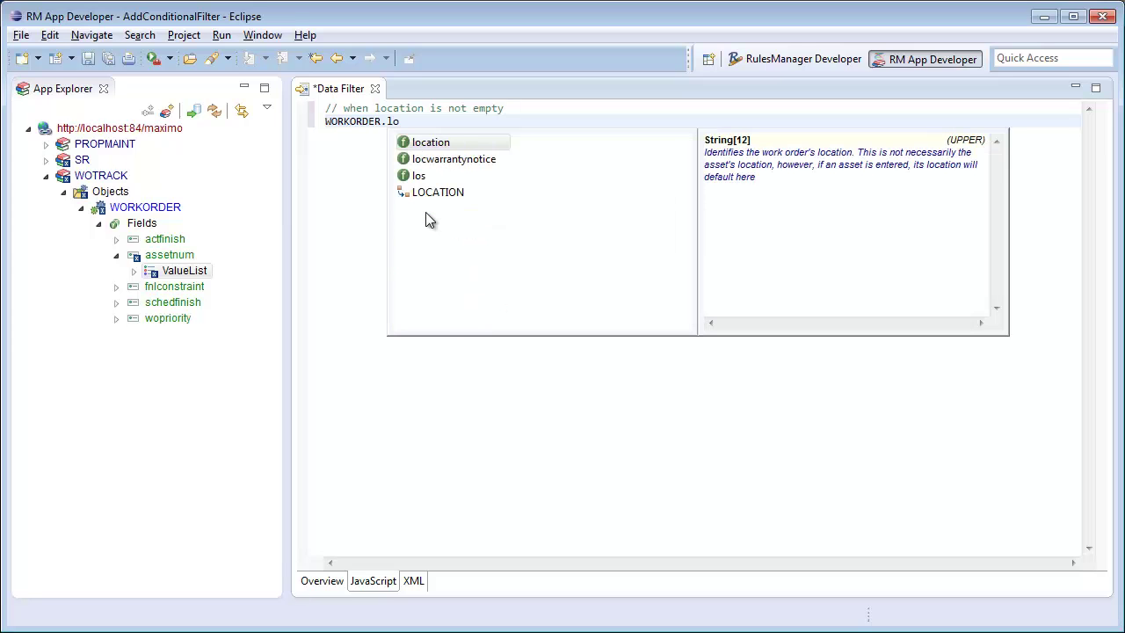
left_click(472, 143)
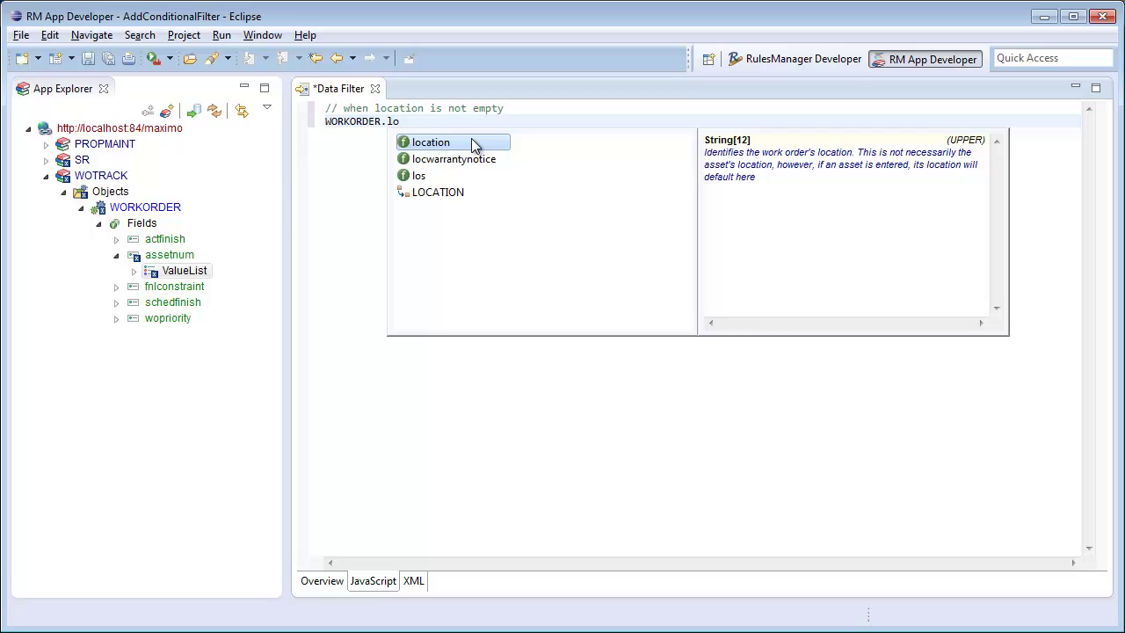
double_click(471, 142)
type(".is")
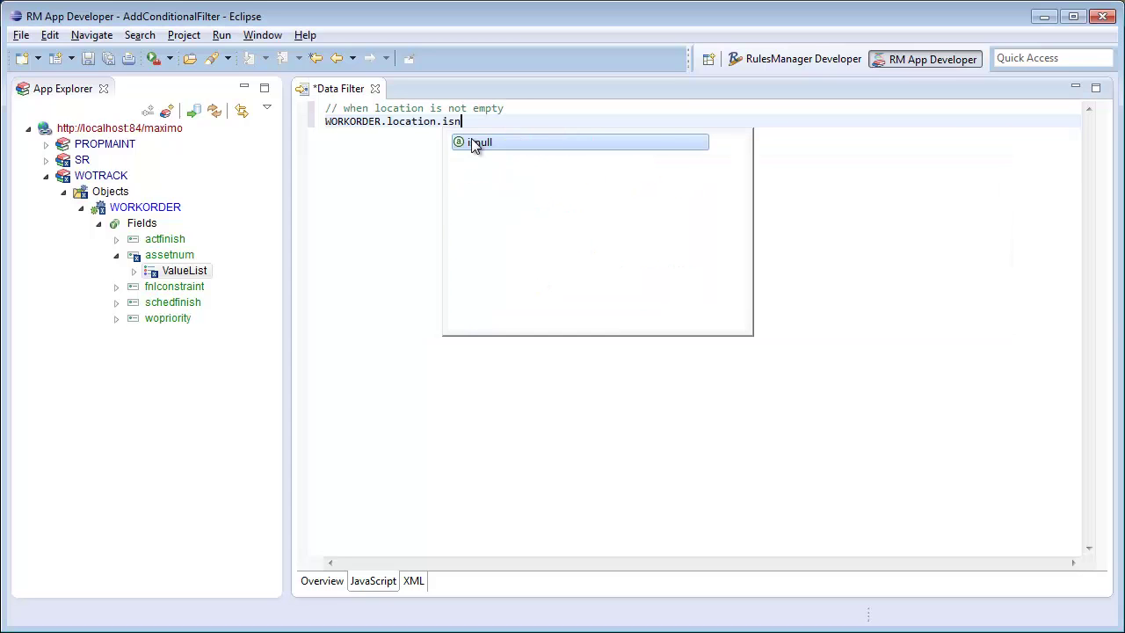
type("n")
double_click(521, 142)
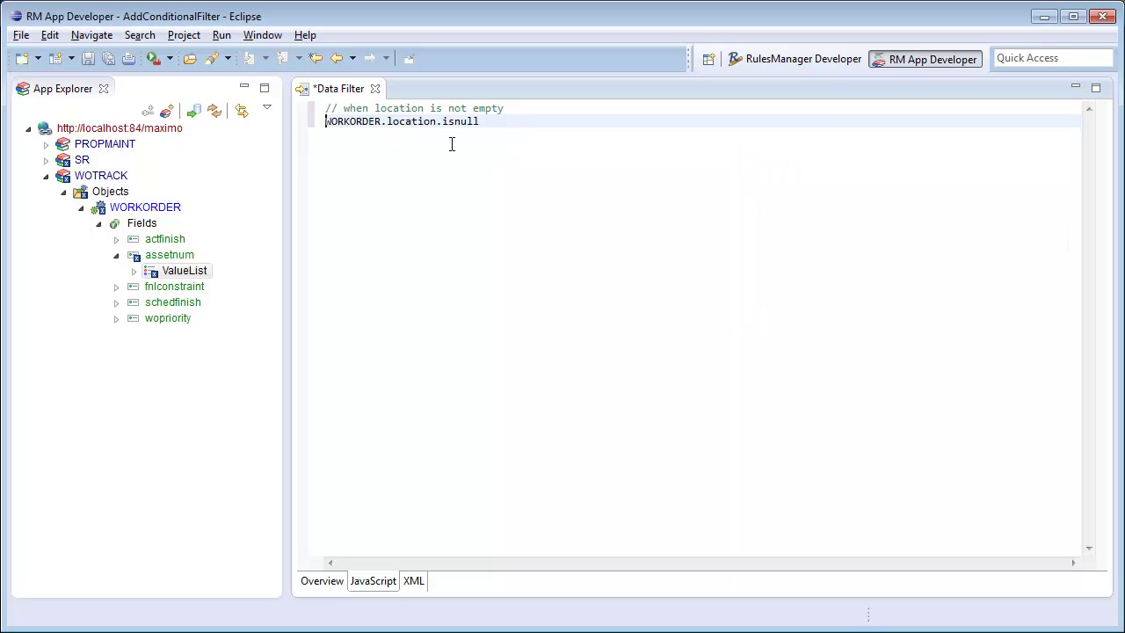
type("!")
key("ctrl+s")
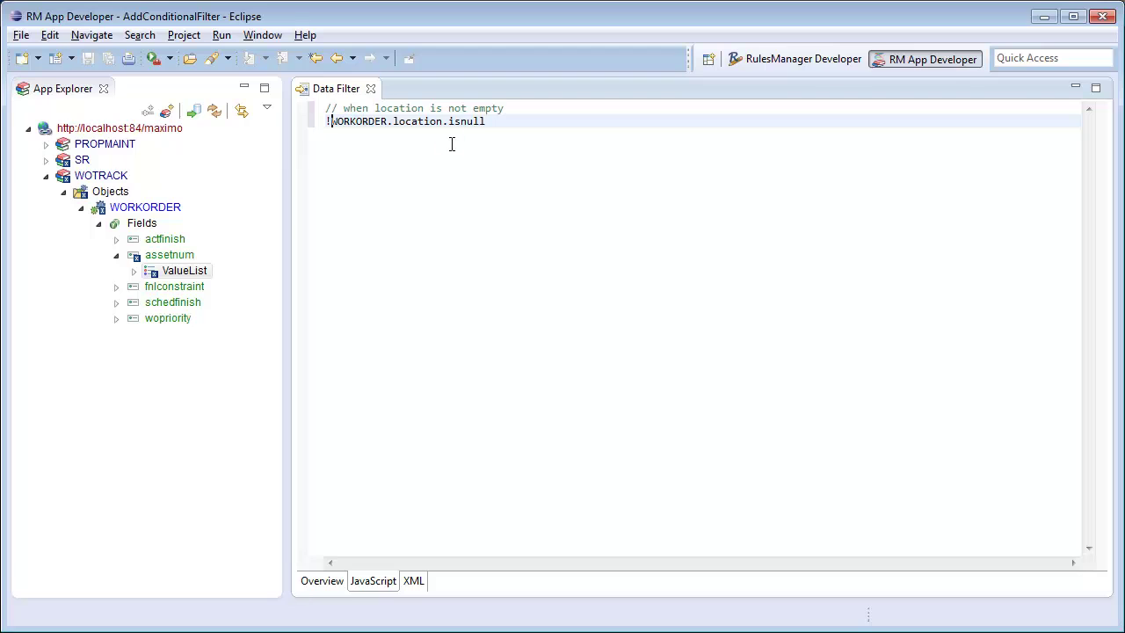
Return to the filter overview and reload the rules on the server for WOTRACK
left_click(322, 580)
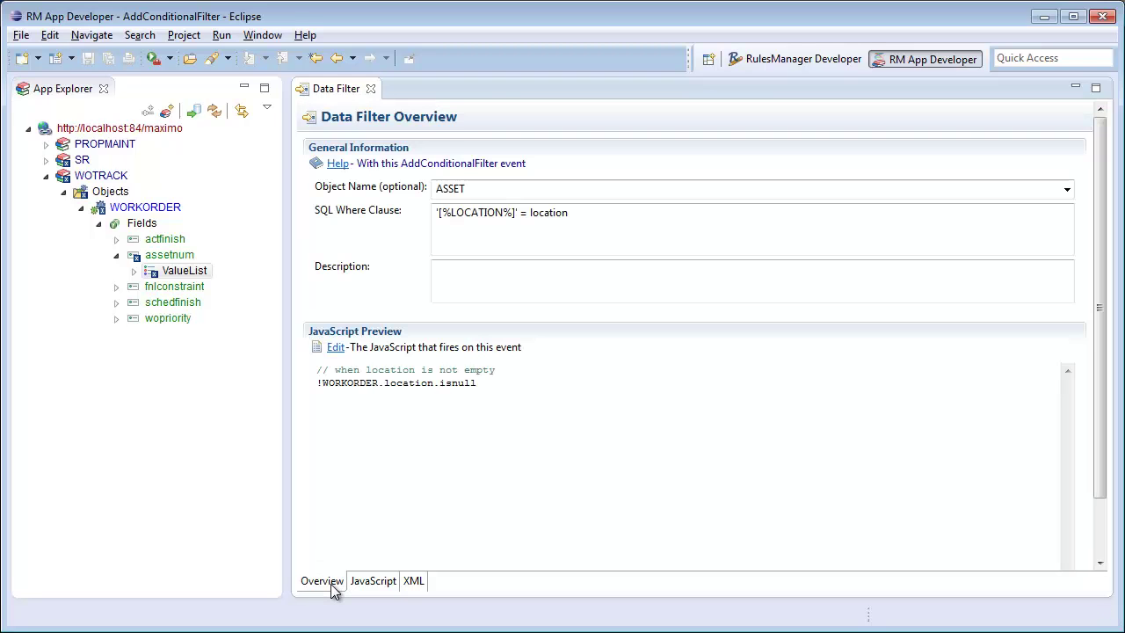
left_click(101, 176)
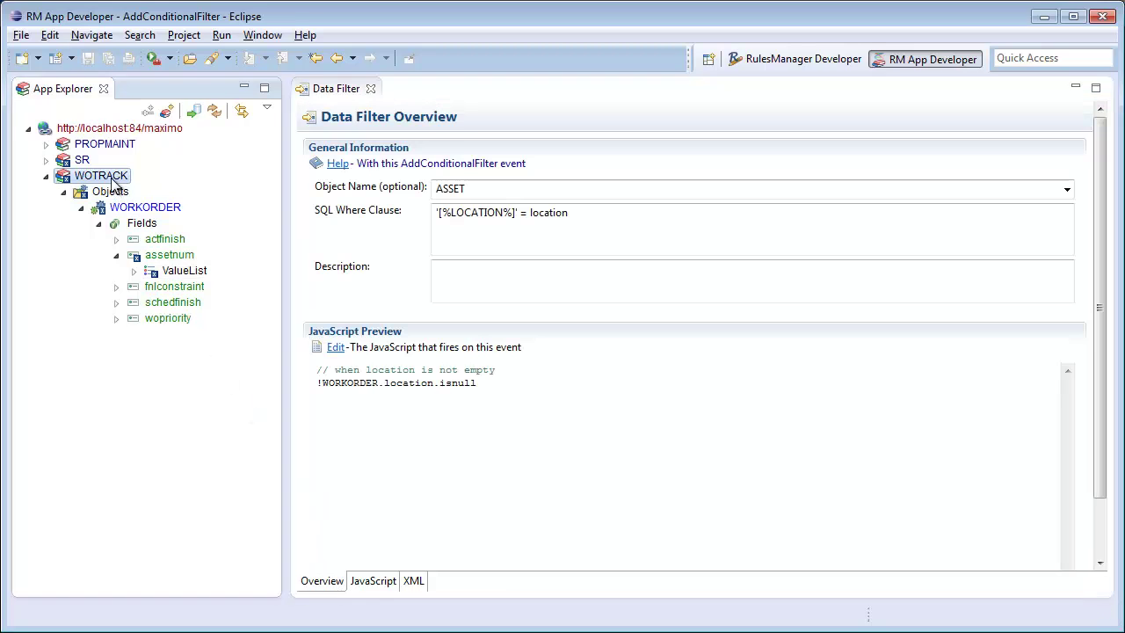
left_click(217, 116)
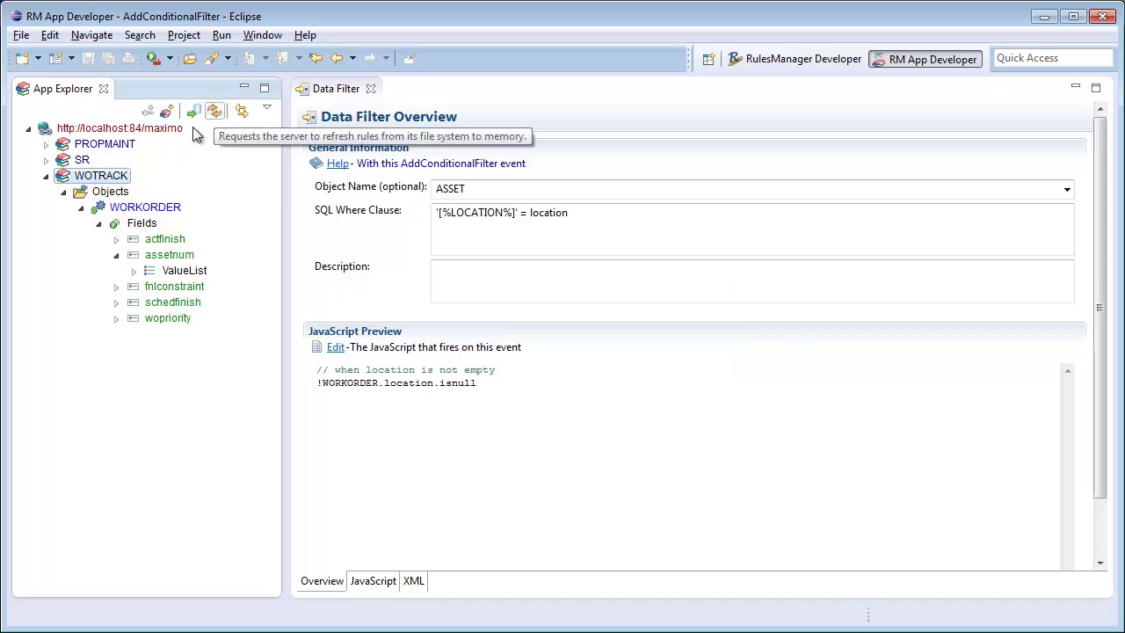
Open WOTRACK in the built-in Internet Browser
right_click(121, 176)
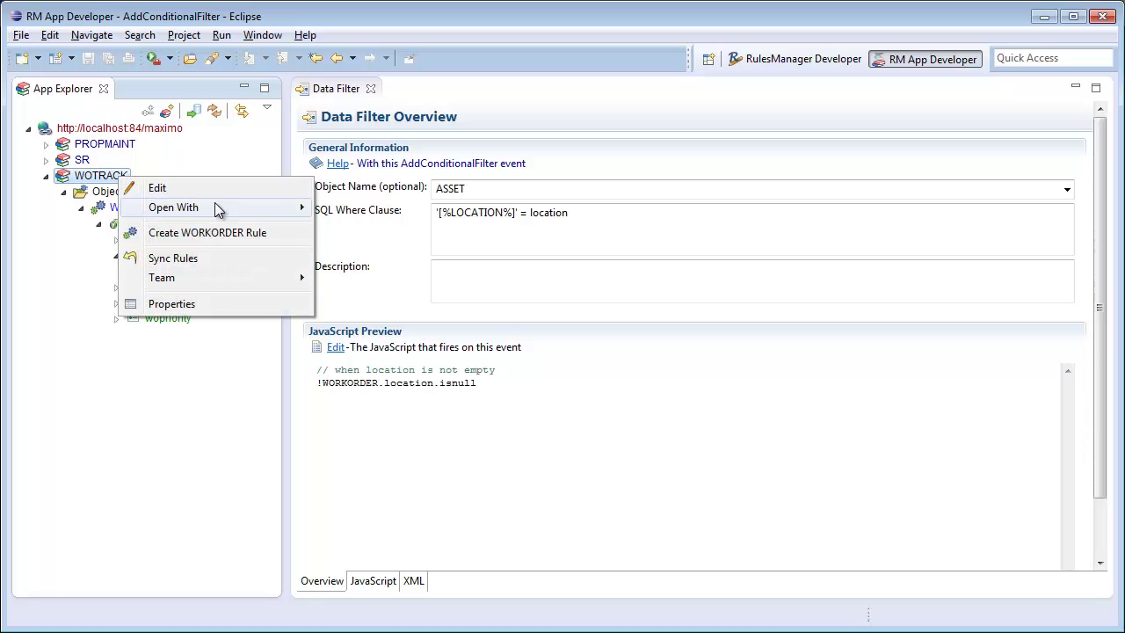
mouse_move(218, 211)
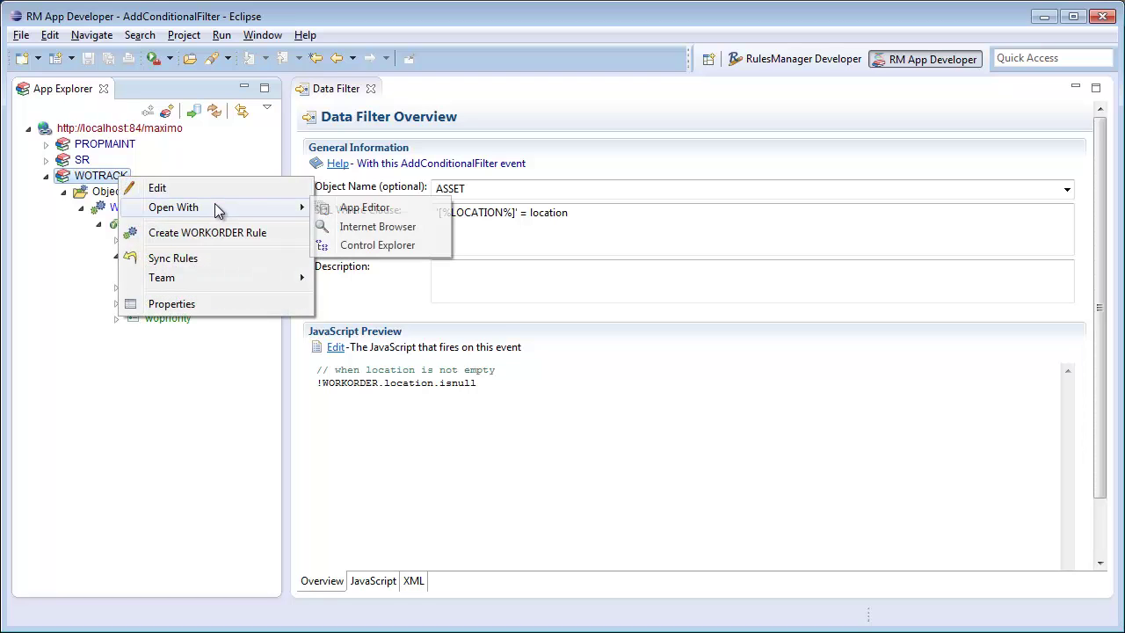
left_click(423, 226)
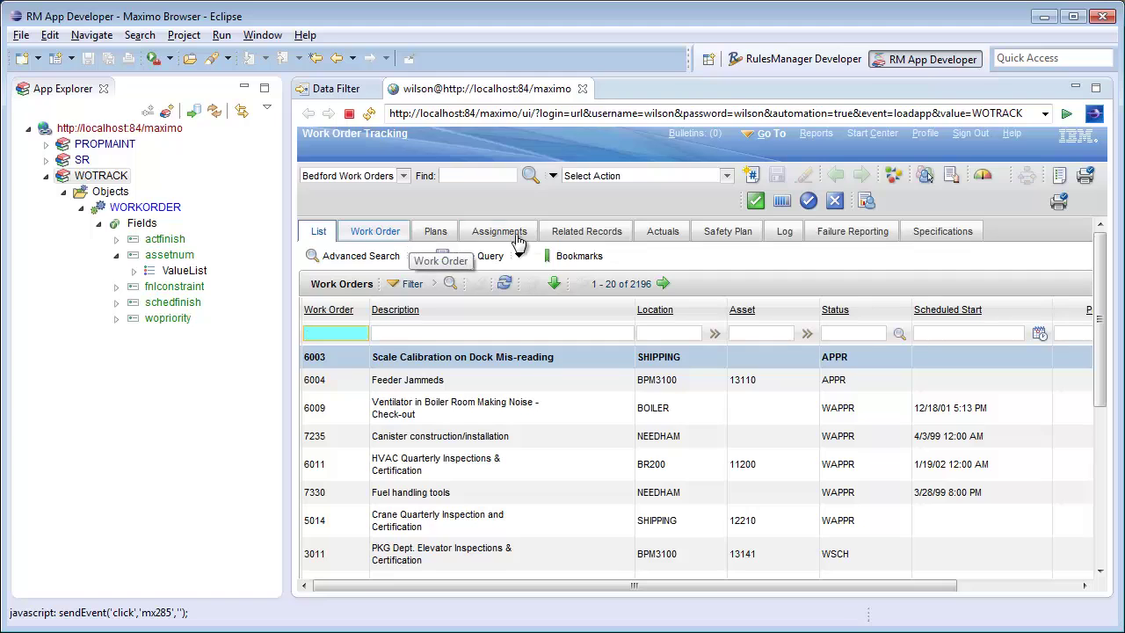
Open work order 6003 and check its Asset lookup lists only the 11 SHIPPING assets
left_click(314, 356)
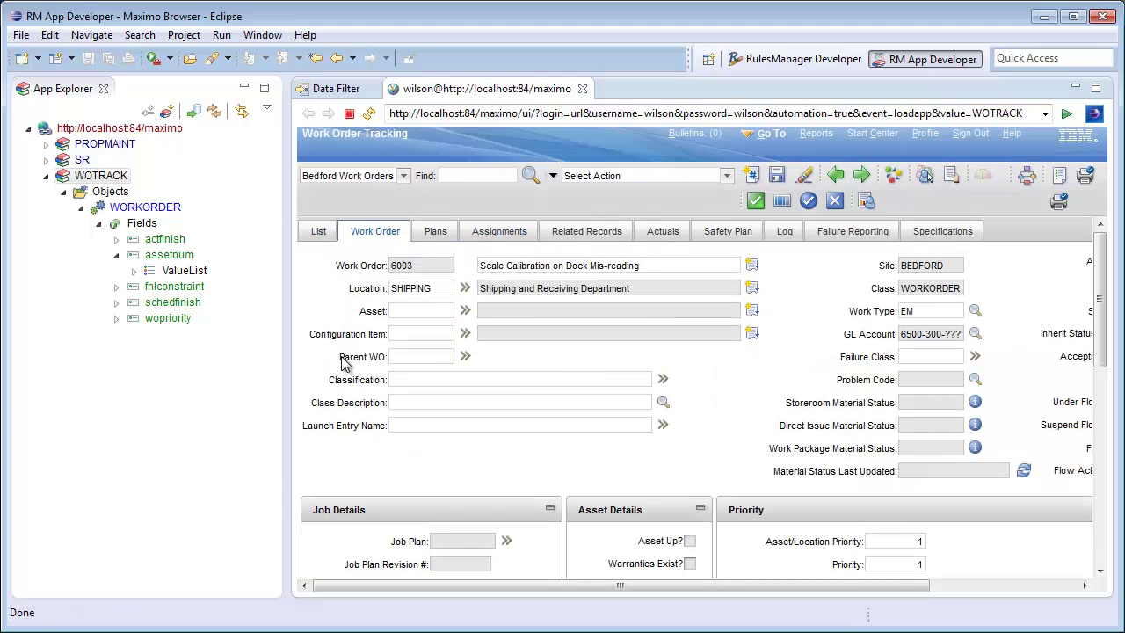
left_click(465, 311)
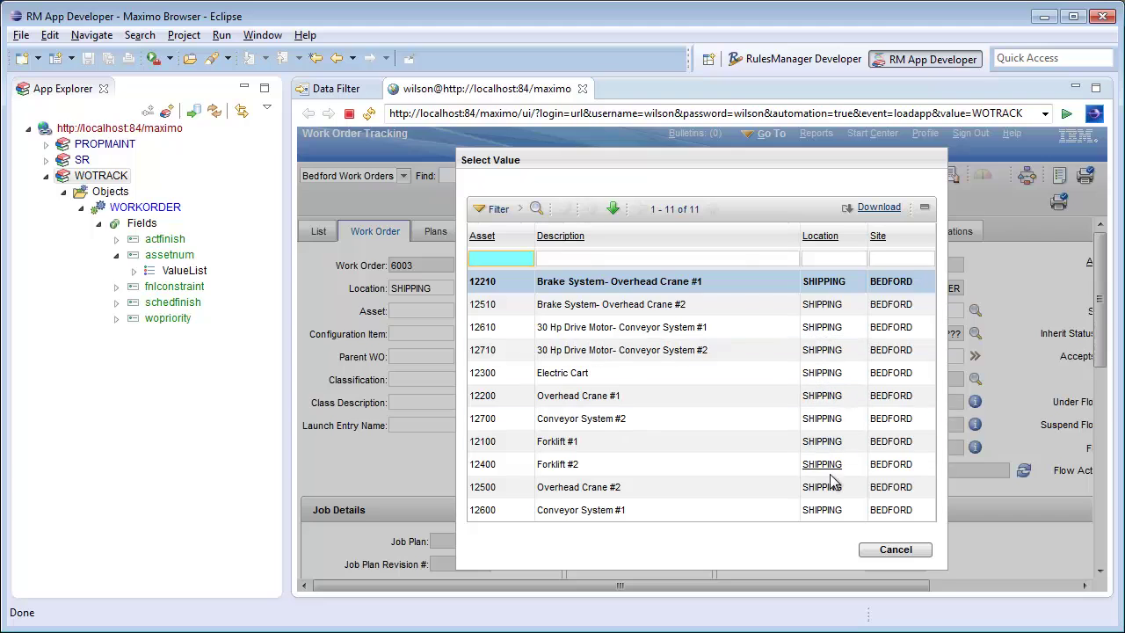
left_click(894, 550)
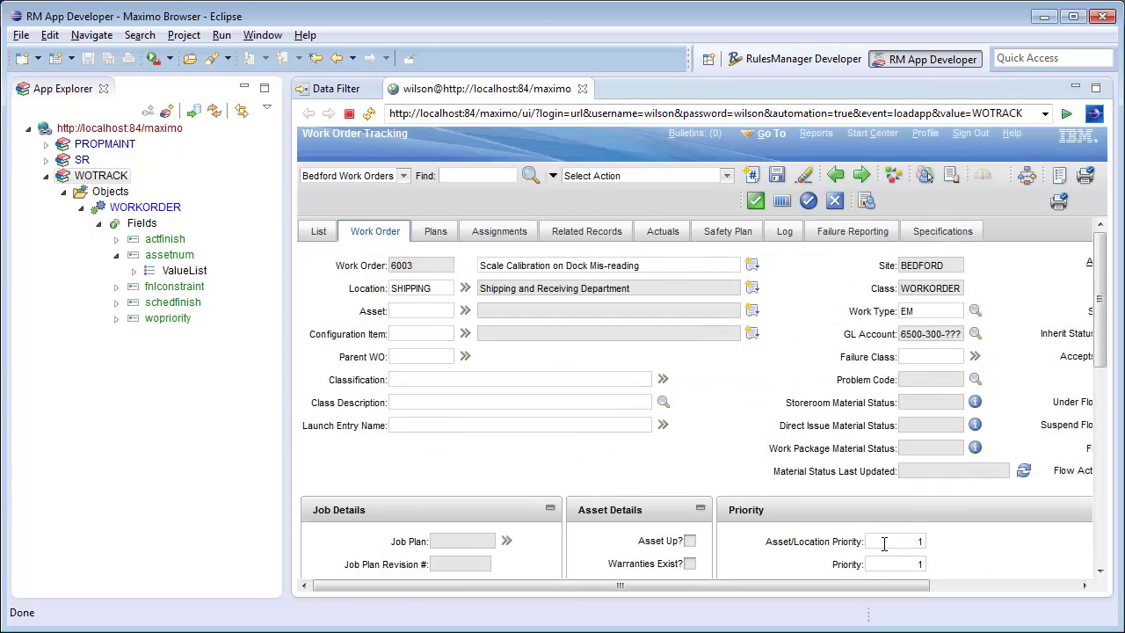
Clear the SHIPPING location and reopen the Asset lookup, now listing all 562 assets
double_click(440, 295)
key("BackSpace")
key("Tab")
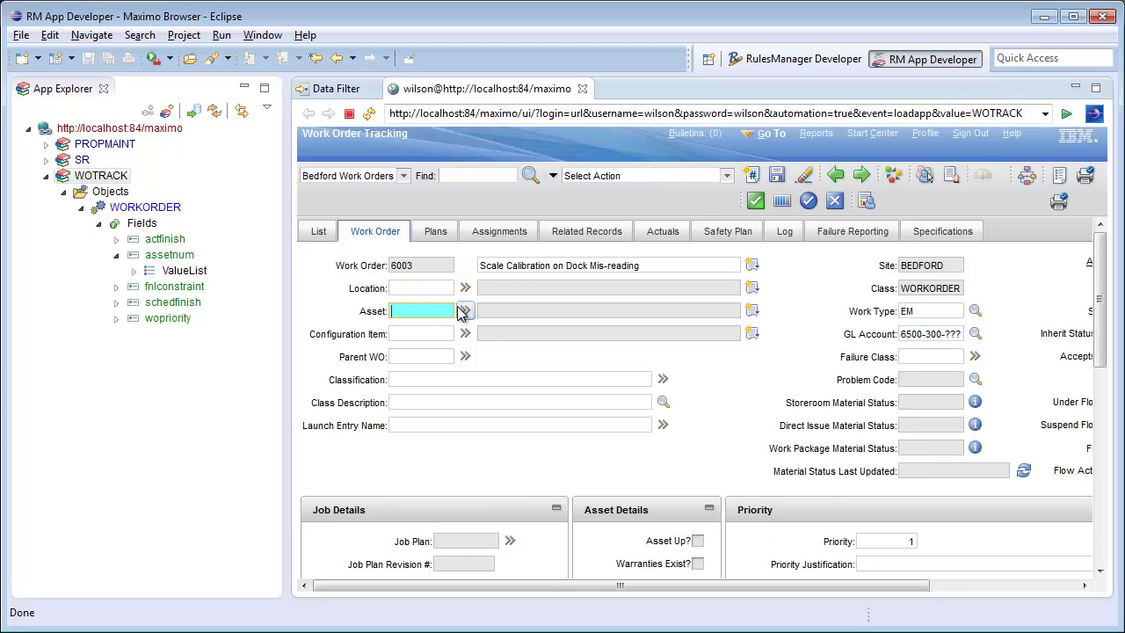
left_click(463, 312)
left_click(553, 335)
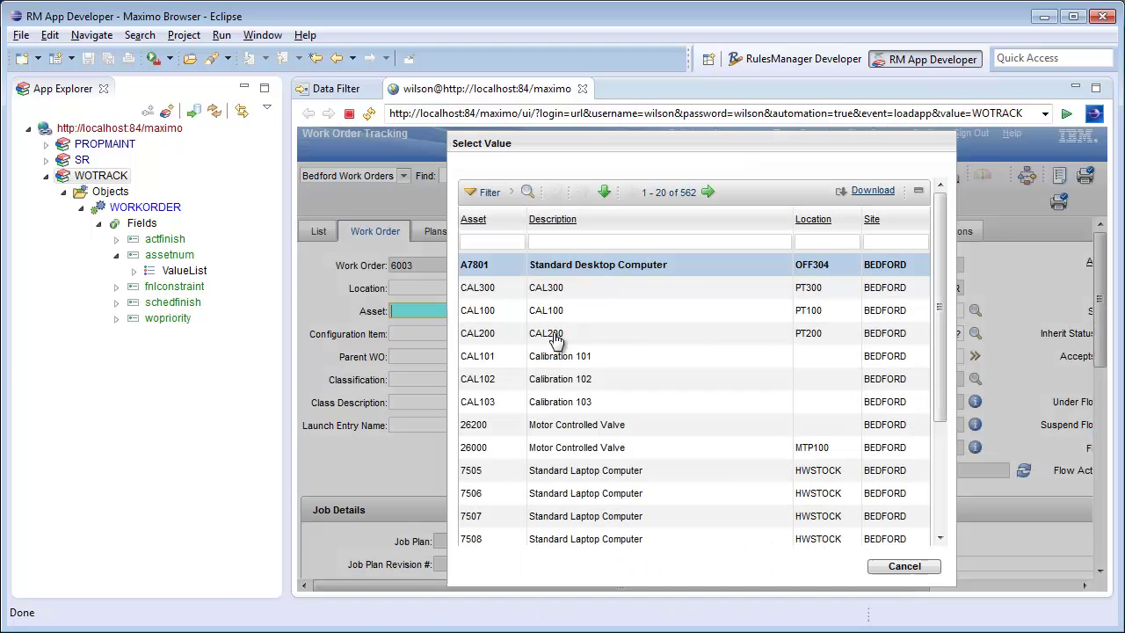